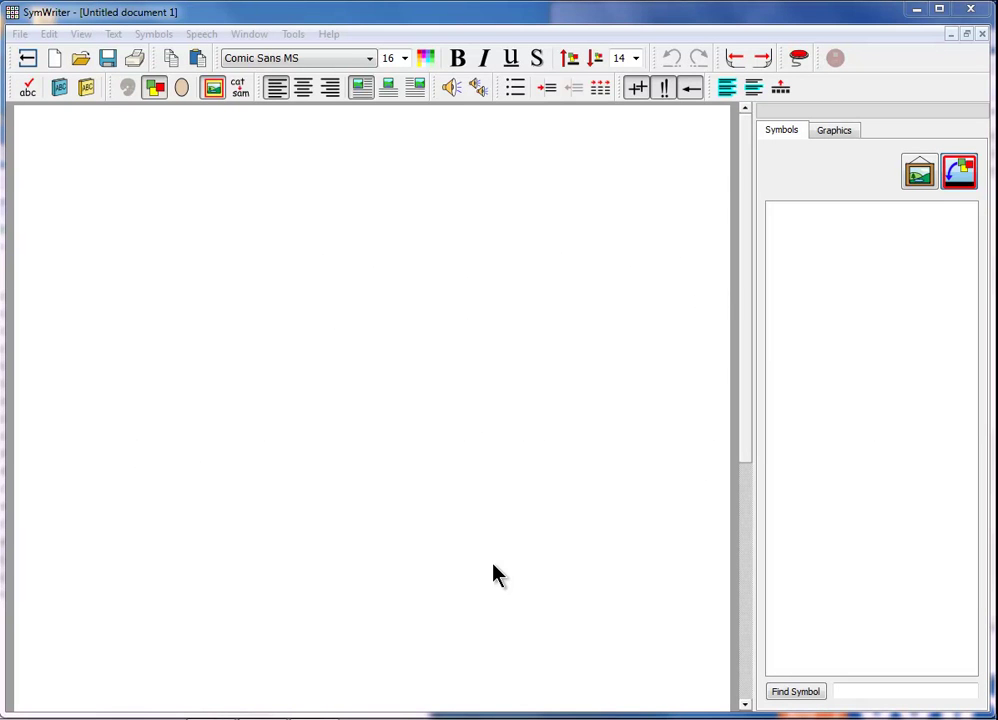
Type 'We all went to the zoo.' into the empty document so symbols appear above the words.
left_click(143, 256)
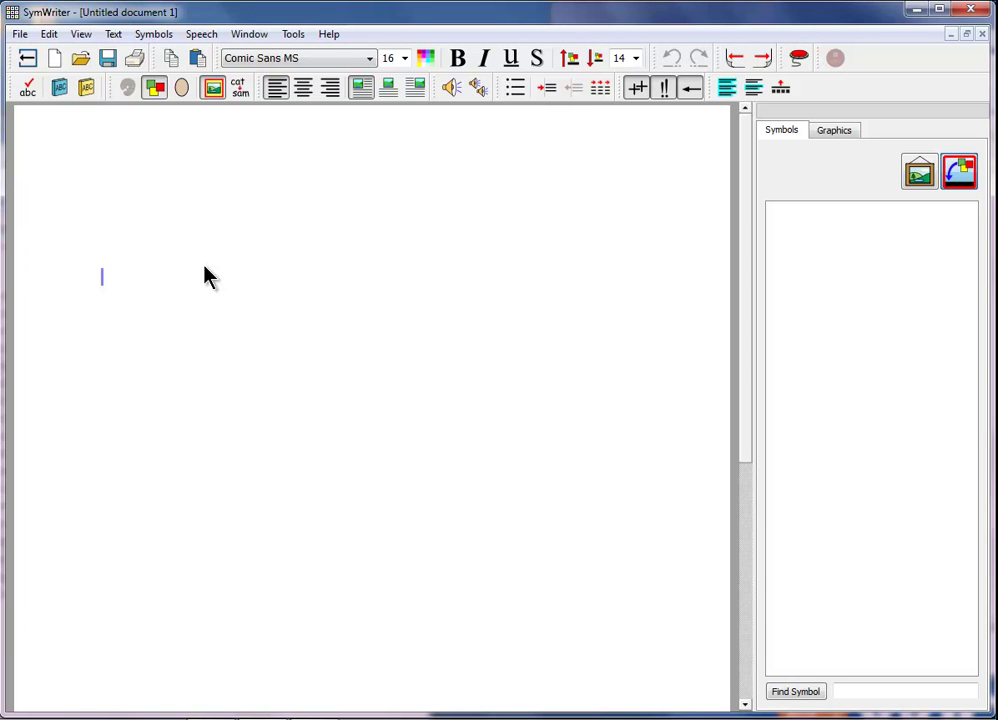
type("We")
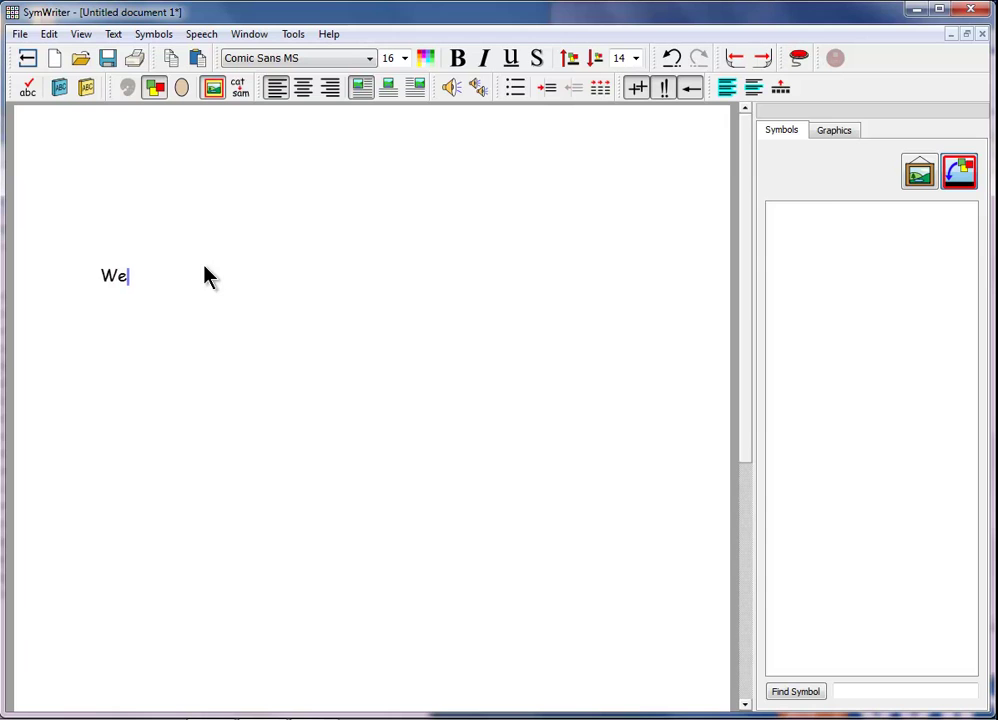
type(" all wen")
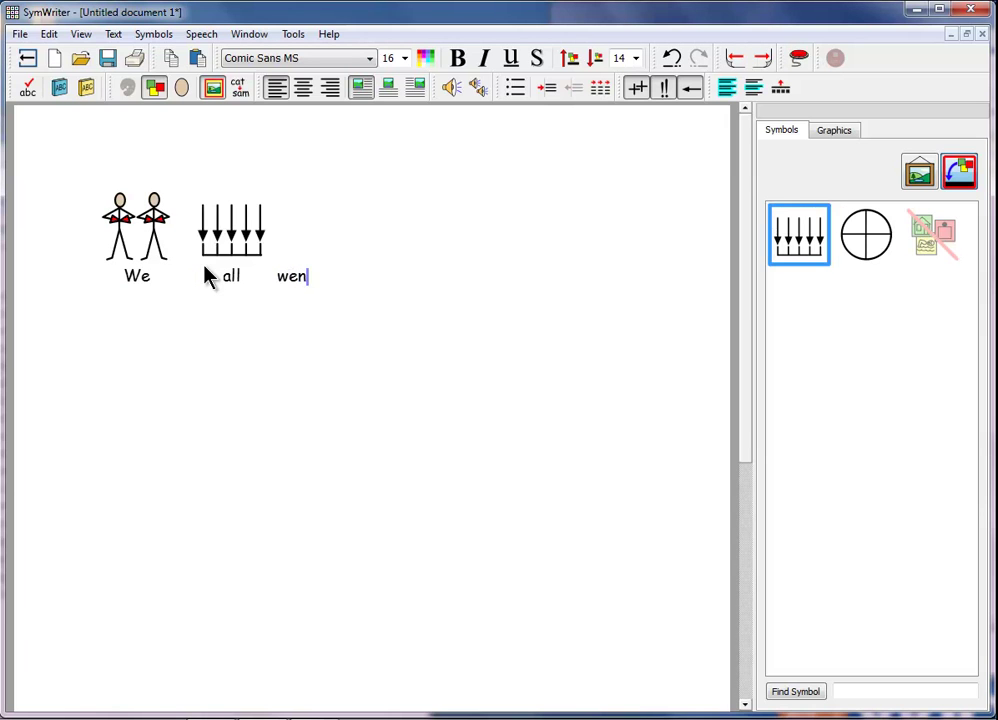
type("t to th")
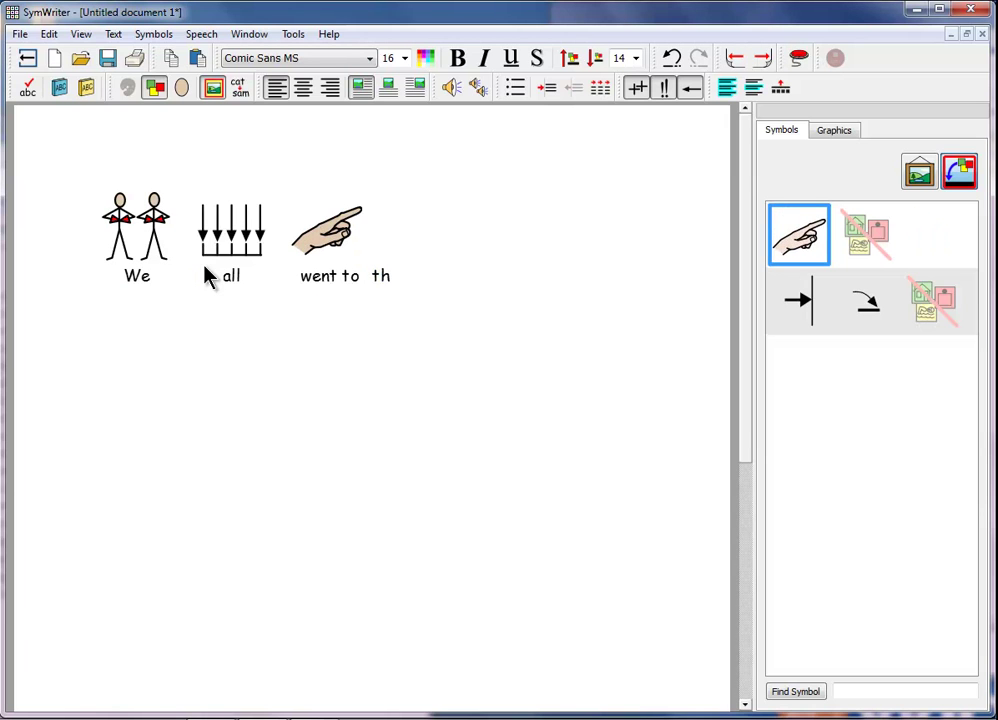
type("e zoo")
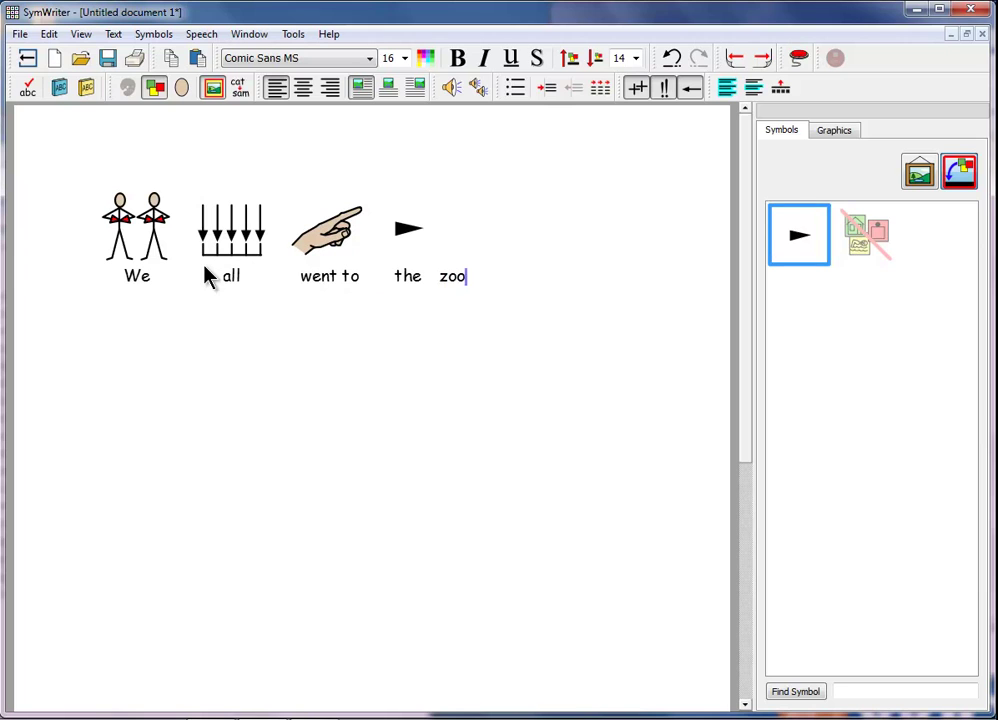
type(".")
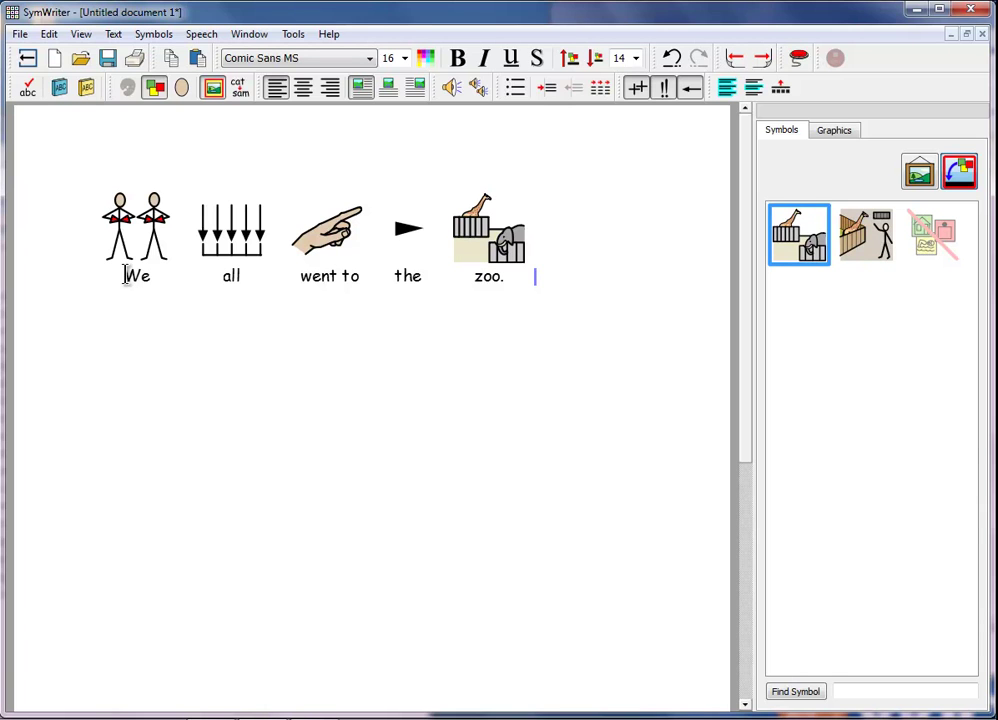
Resize the selected sentence to size 14 words and size 12 symbols, then deselect it.
left_click_drag(125, 276, 530, 283)
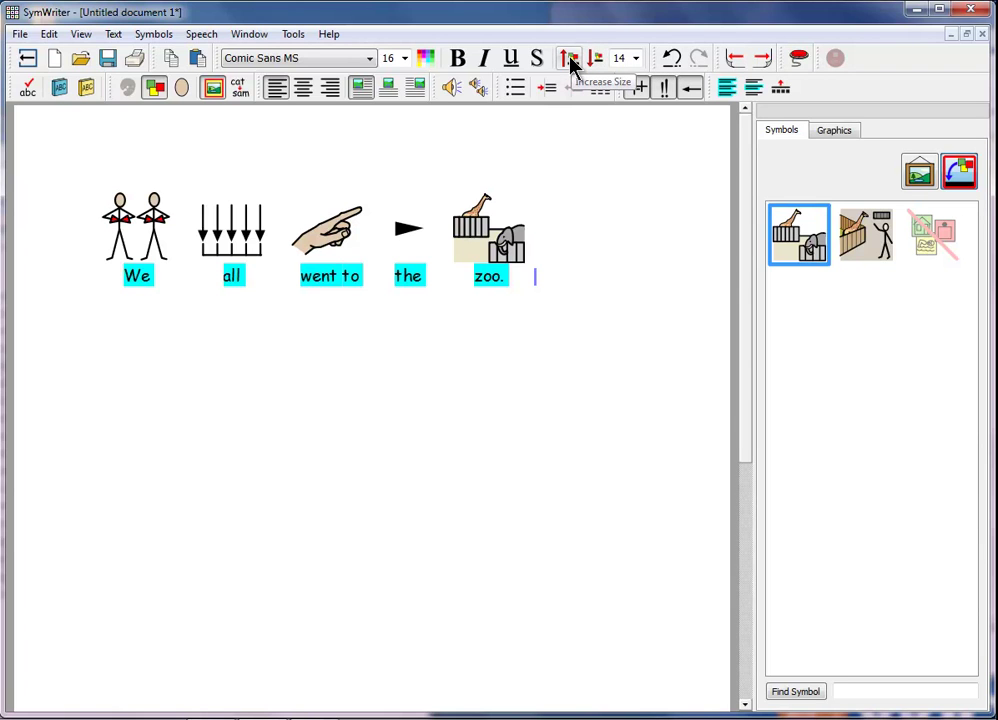
left_click(570, 62)
left_click(570, 62)
left_click(570, 62)
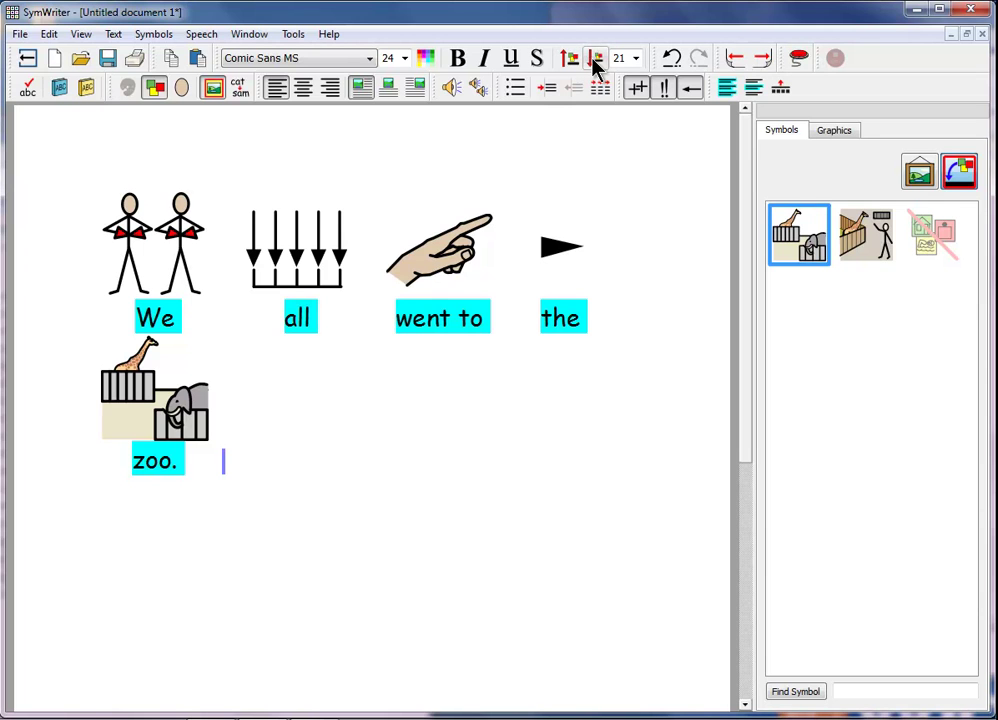
left_click(593, 62)
left_click(593, 62)
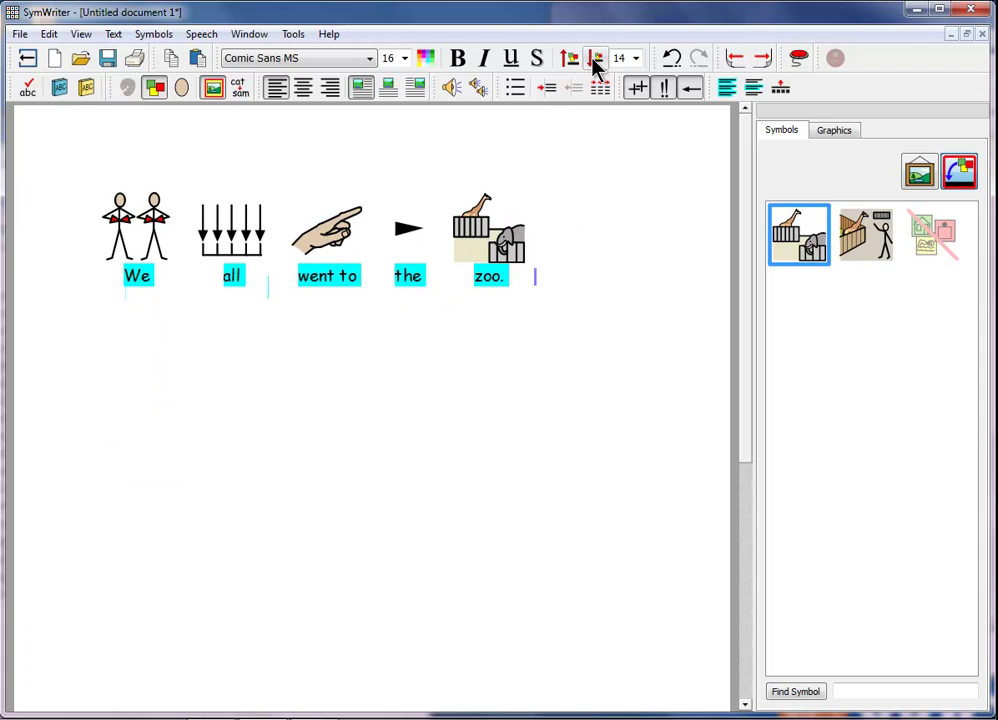
left_click(595, 60)
left_click(474, 316)
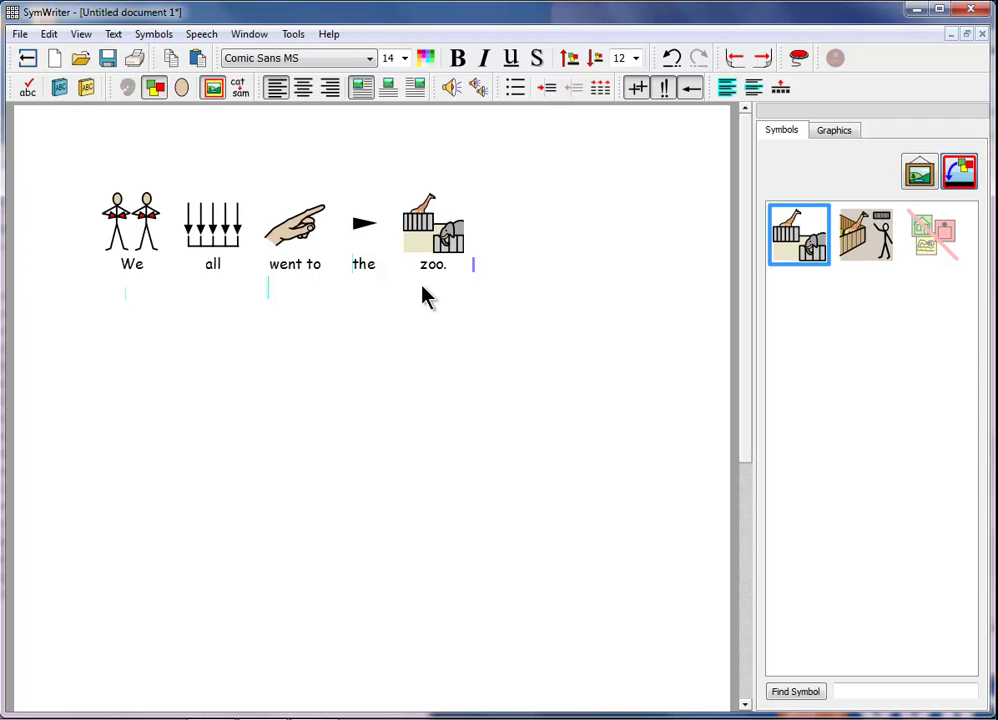
left_click(122, 264)
Reselect the sentence and set its symbol size to 24, then to 16.
left_click_drag(122, 264, 486, 265)
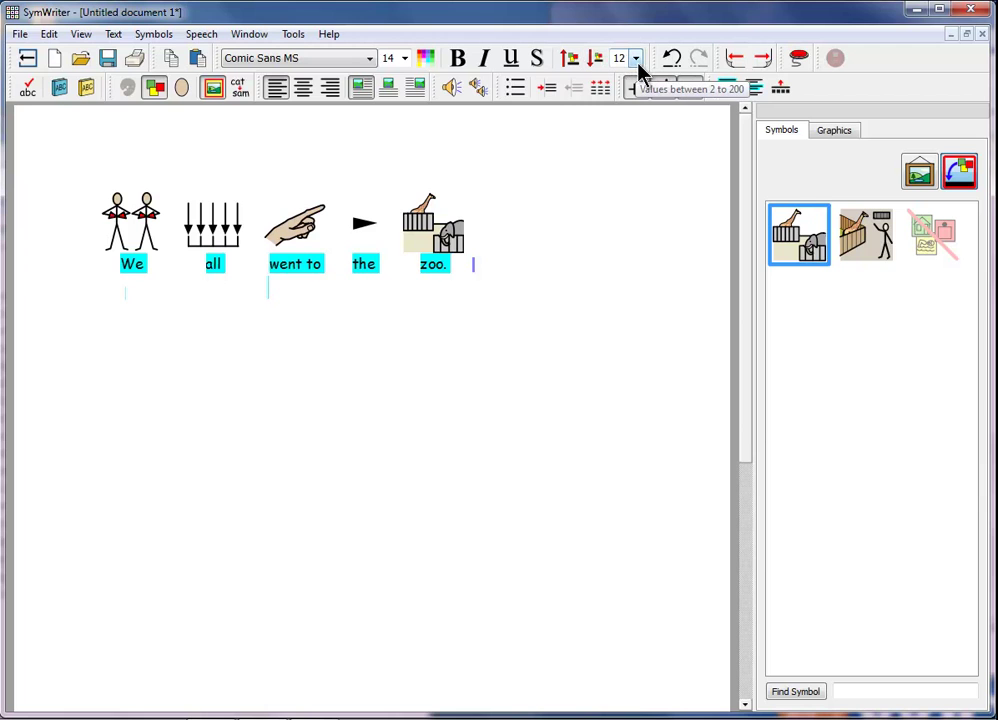
left_click(636, 60)
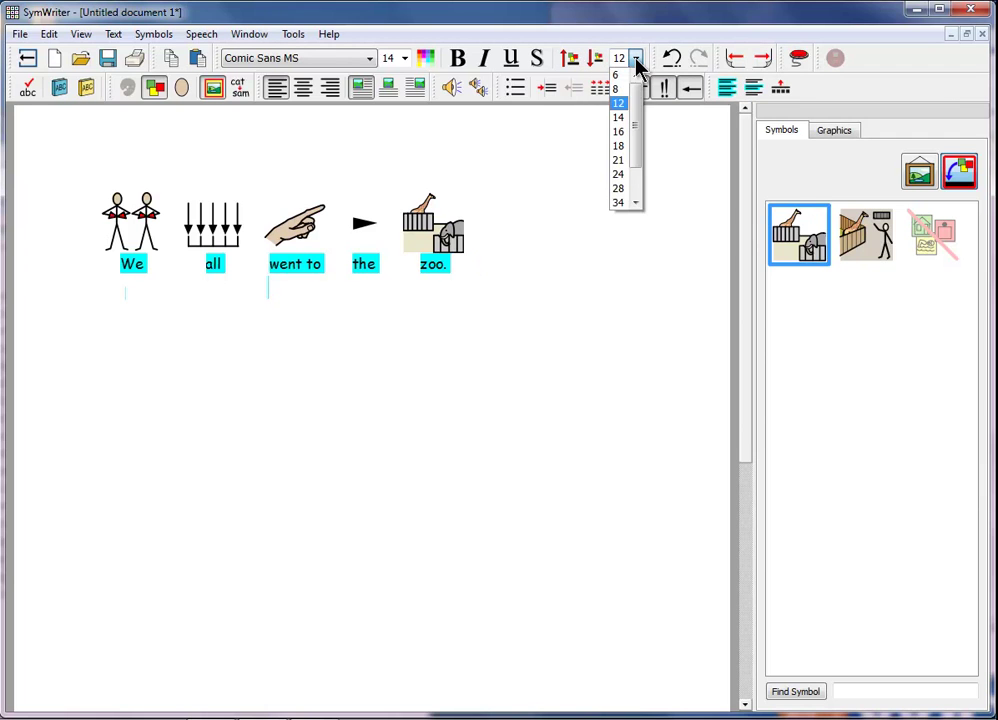
left_click(620, 176)
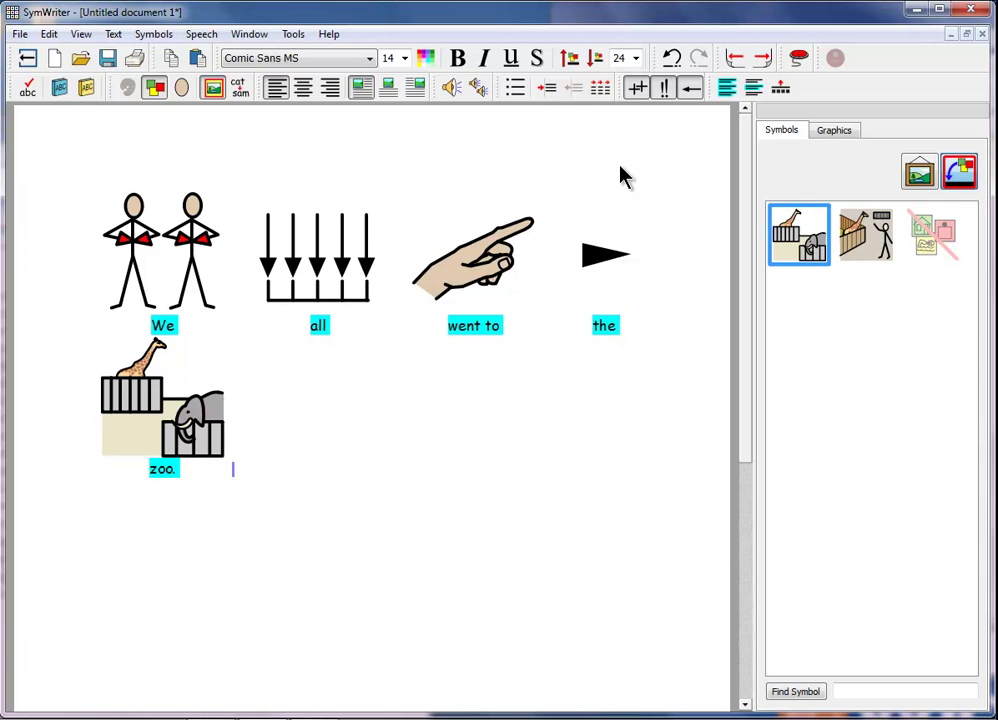
left_click(636, 60)
left_click(620, 131)
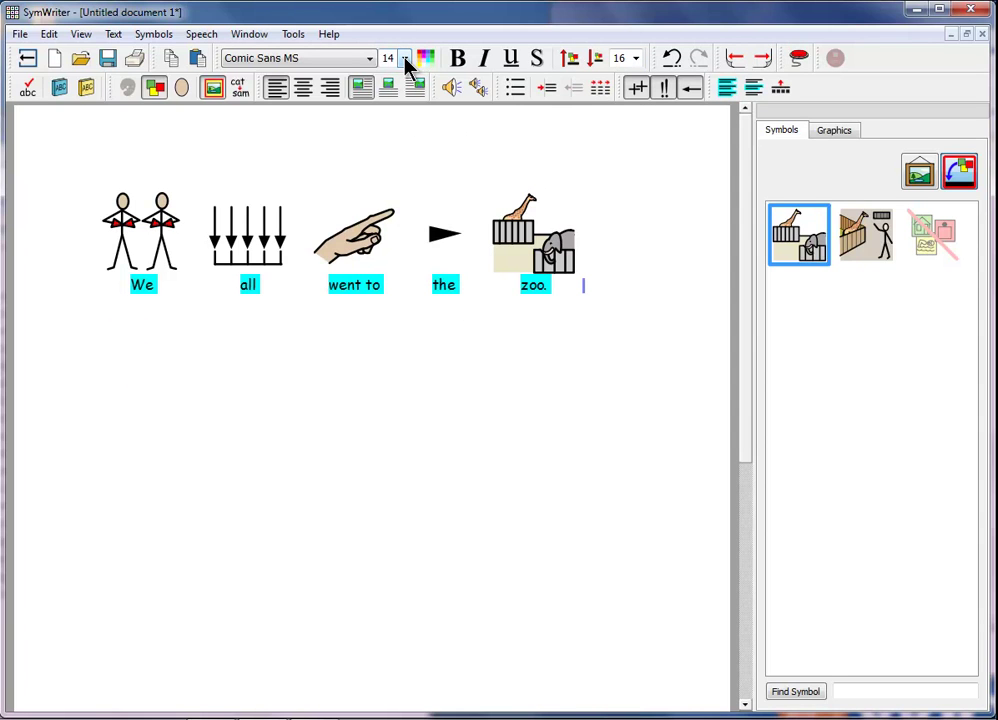
Set the sentence's text size to 20 and its symbol size to 8.
left_click(405, 59)
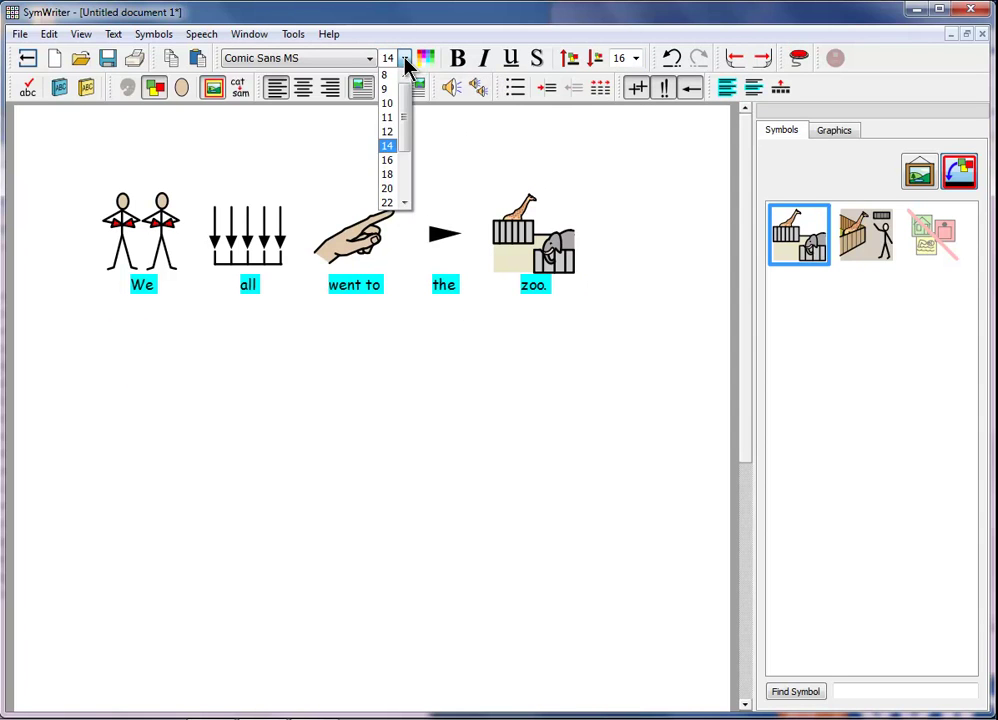
left_click(390, 188)
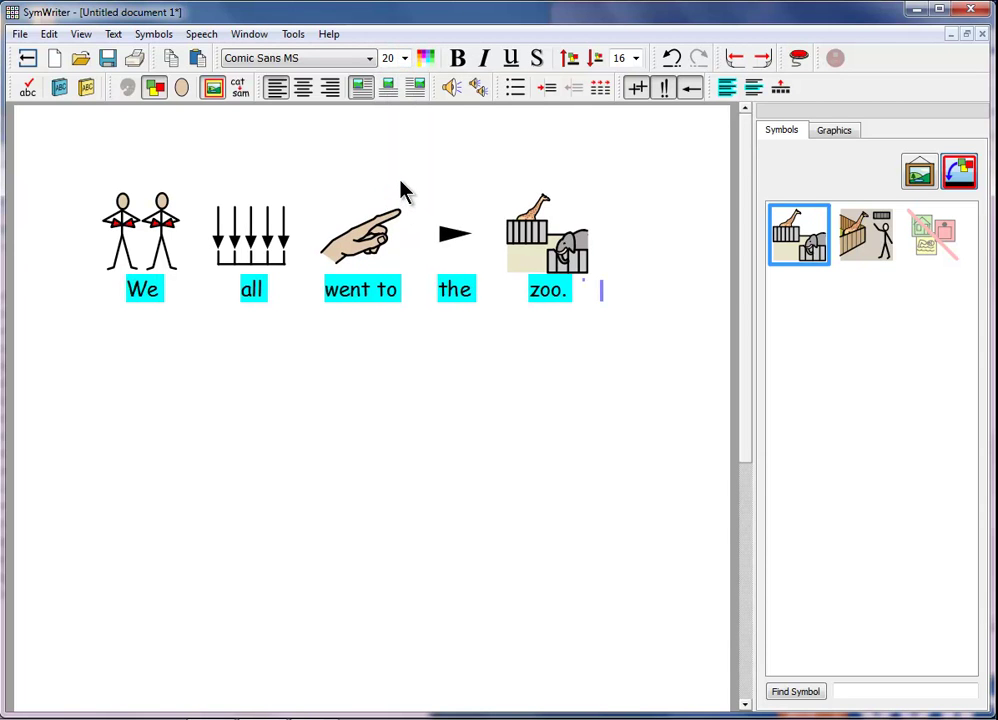
left_click(635, 61)
left_click(622, 89)
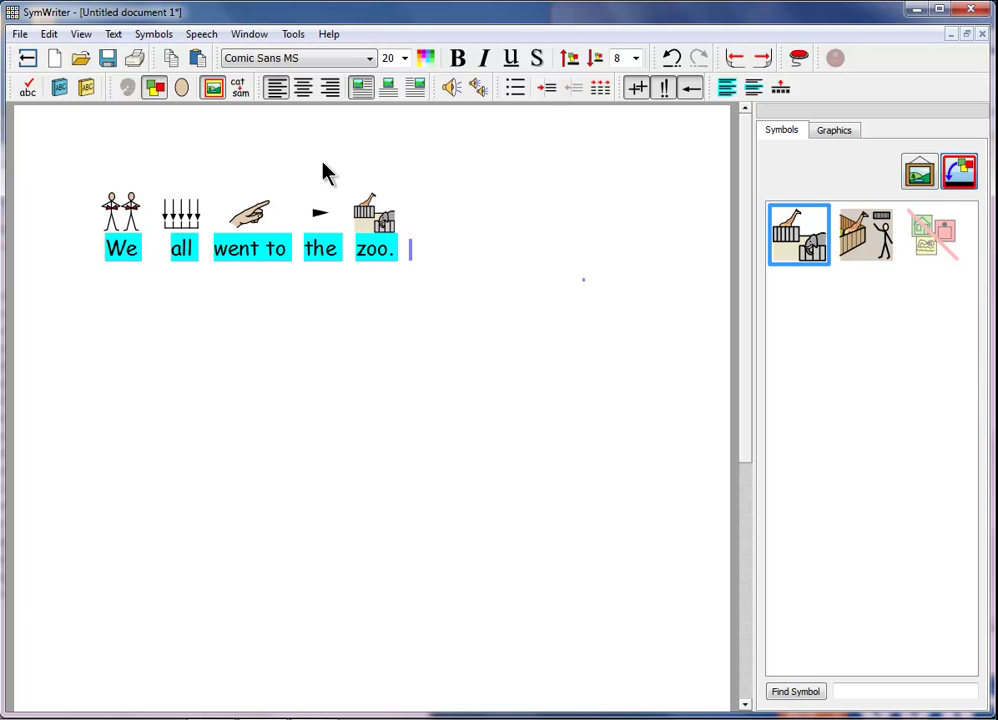
Change the sentence's font from Comic Sans MS to Bell MT, then deselect it.
left_click(369, 58)
left_click_drag(474, 124, 470, 82)
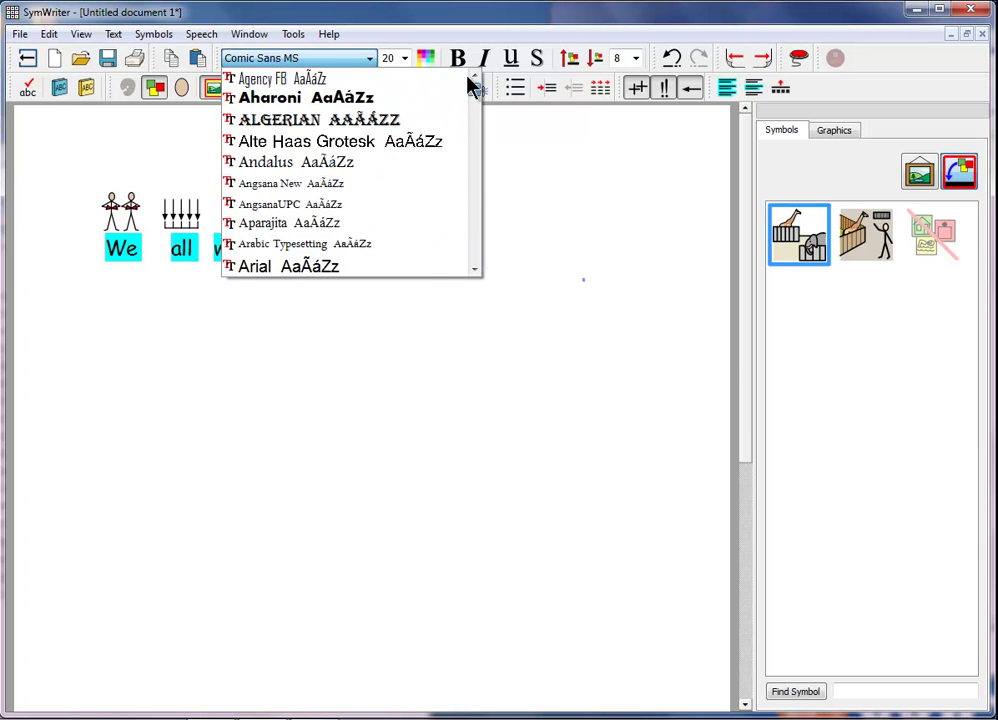
left_click(477, 228)
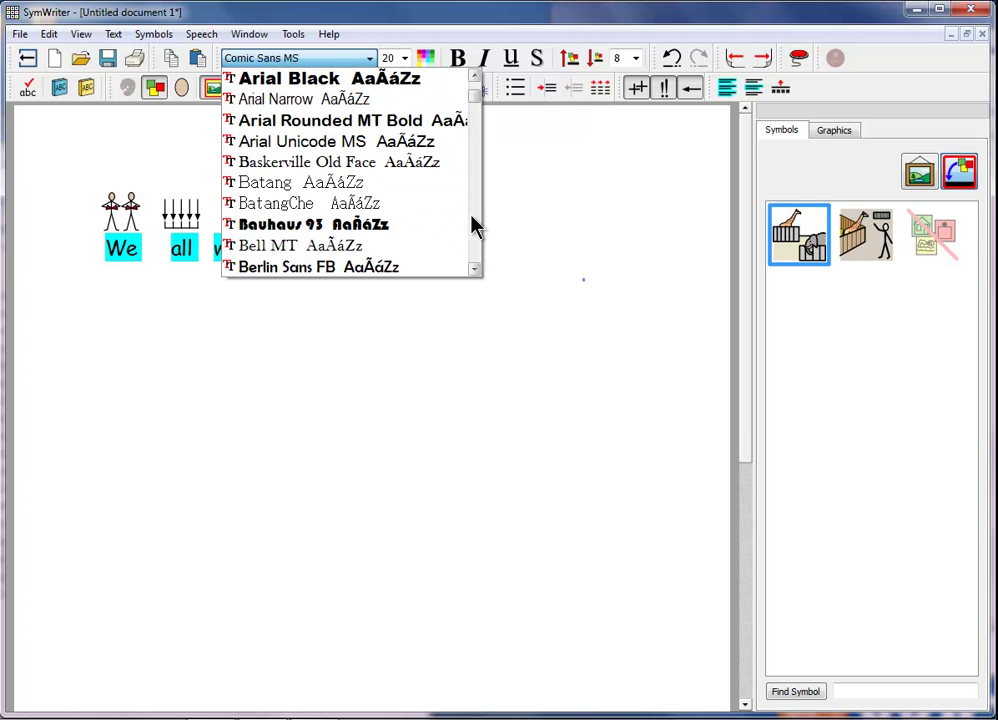
left_click(296, 251)
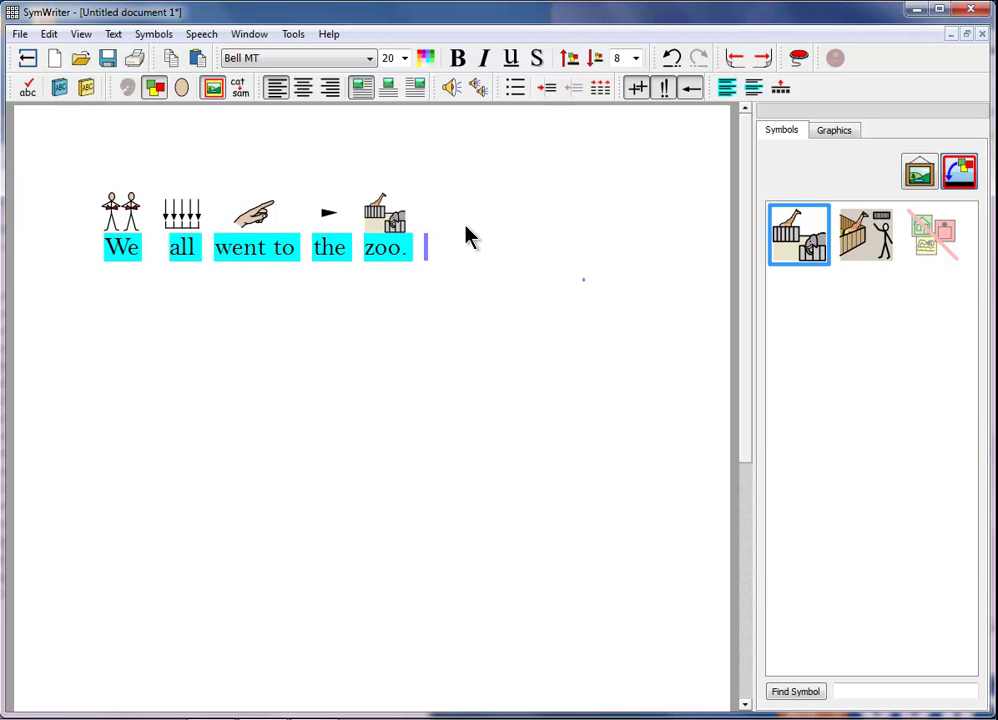
left_click(473, 270)
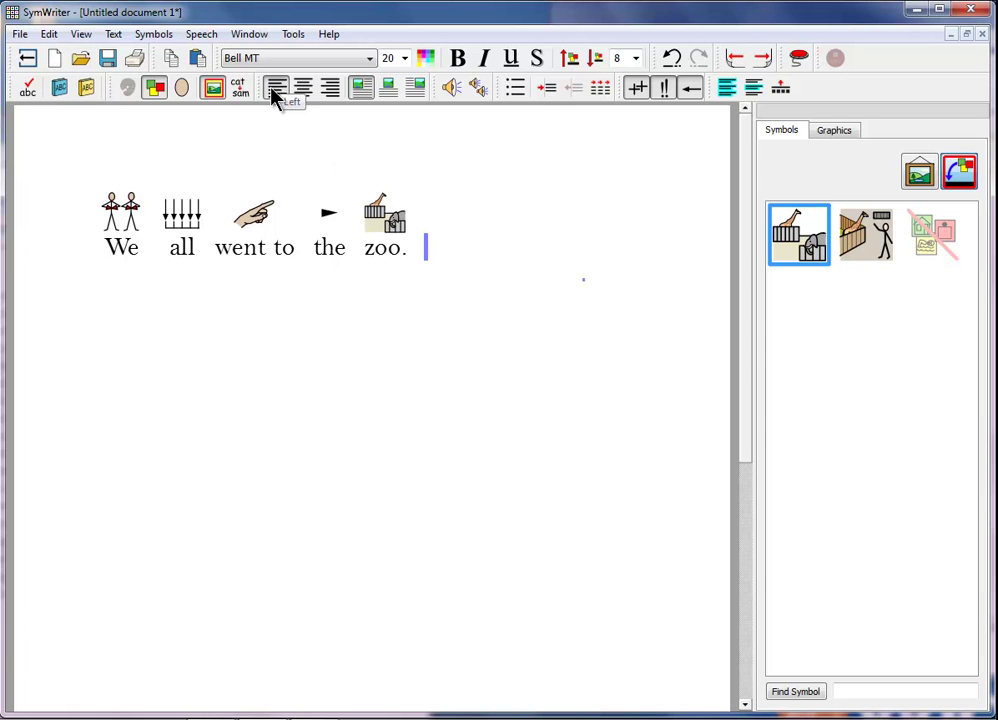
Align the sentence right, then centre, back to left, and start a new line below.
left_click(330, 89)
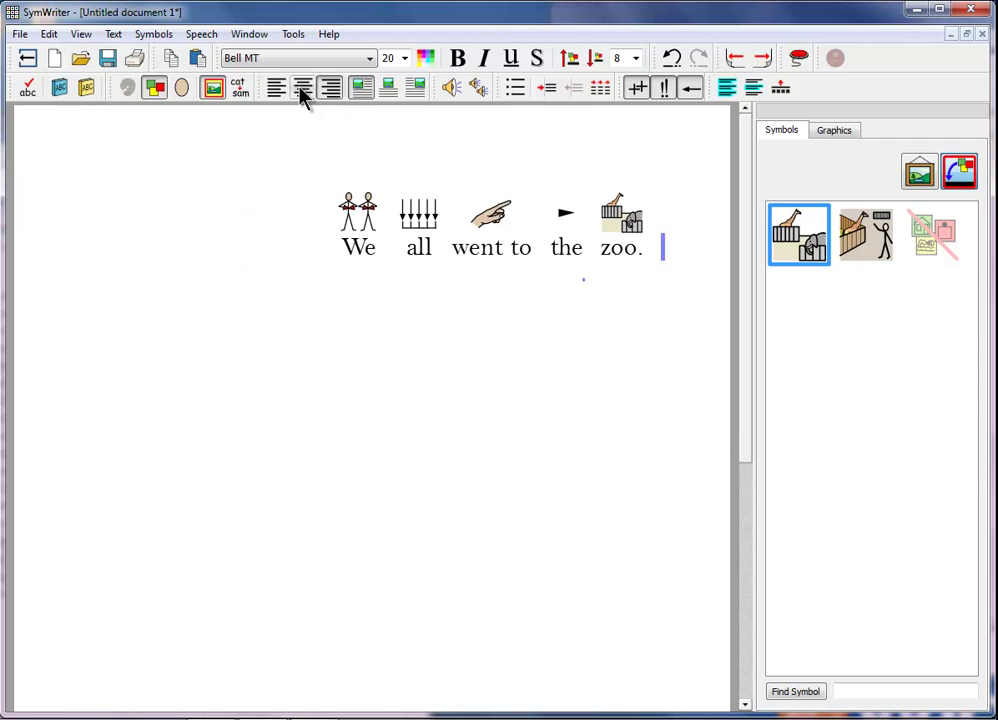
left_click(303, 90)
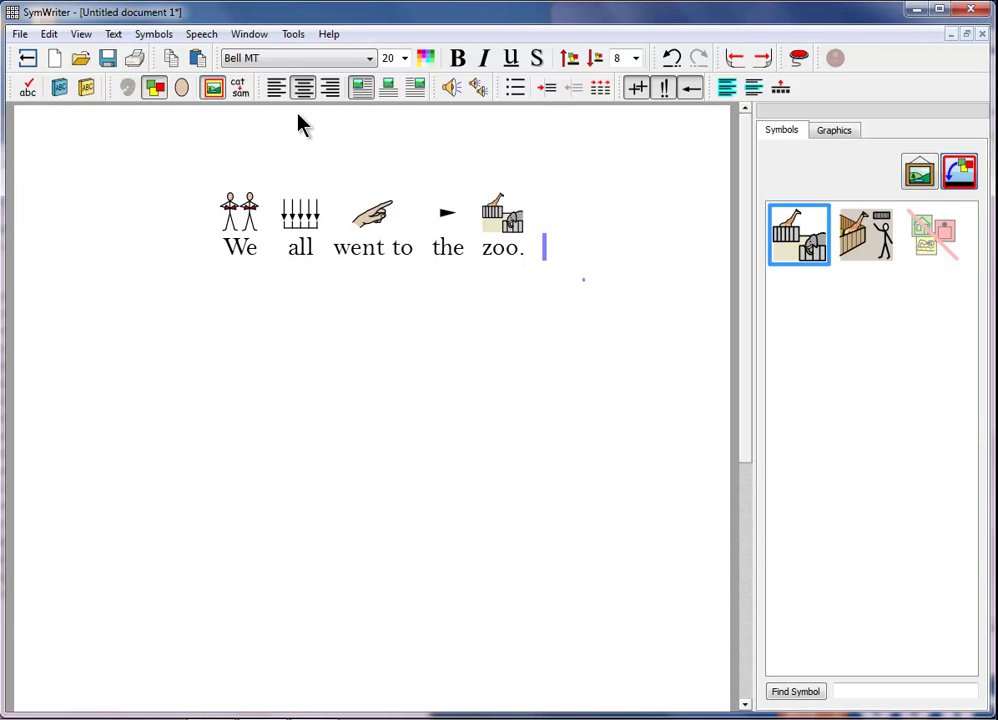
left_click(276, 89)
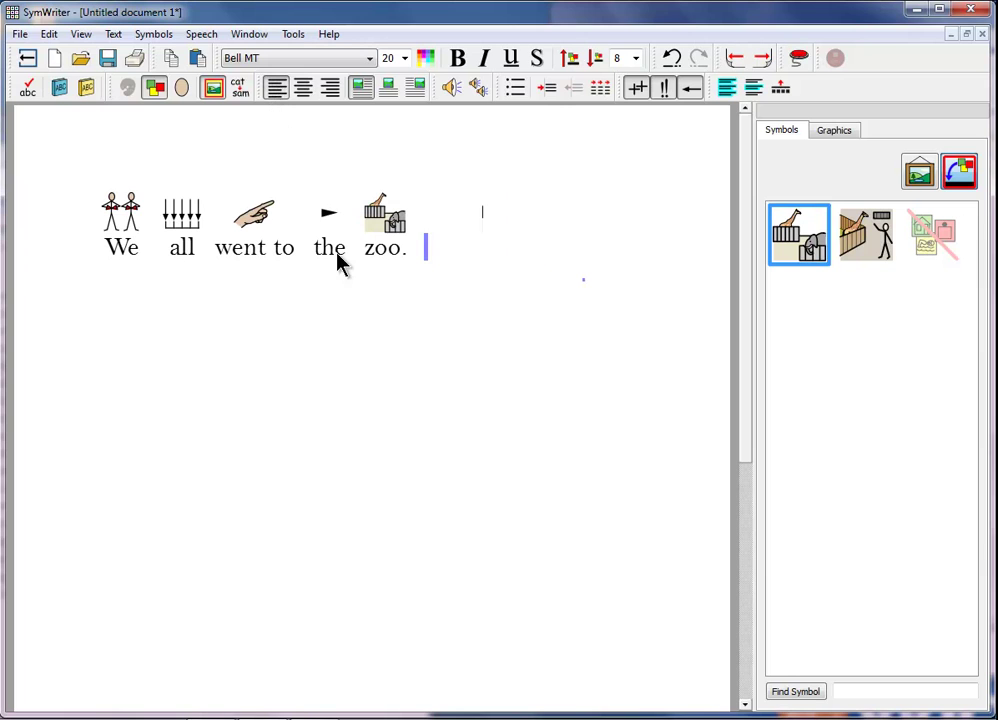
key("Return")
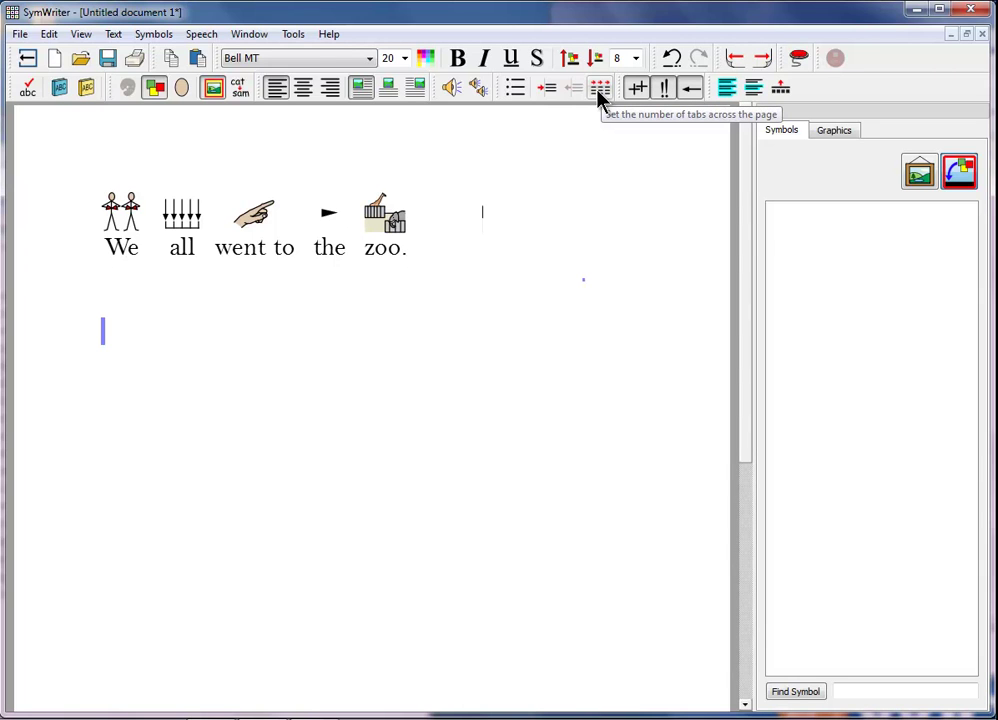
left_click(113, 36)
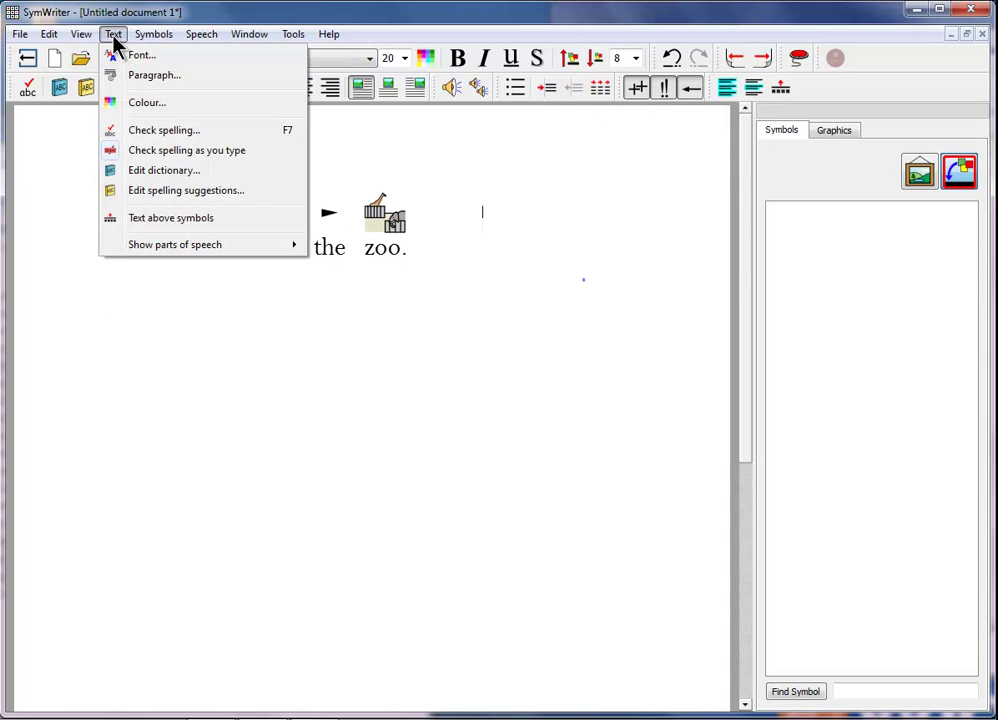
left_click(146, 75)
left_click(417, 177)
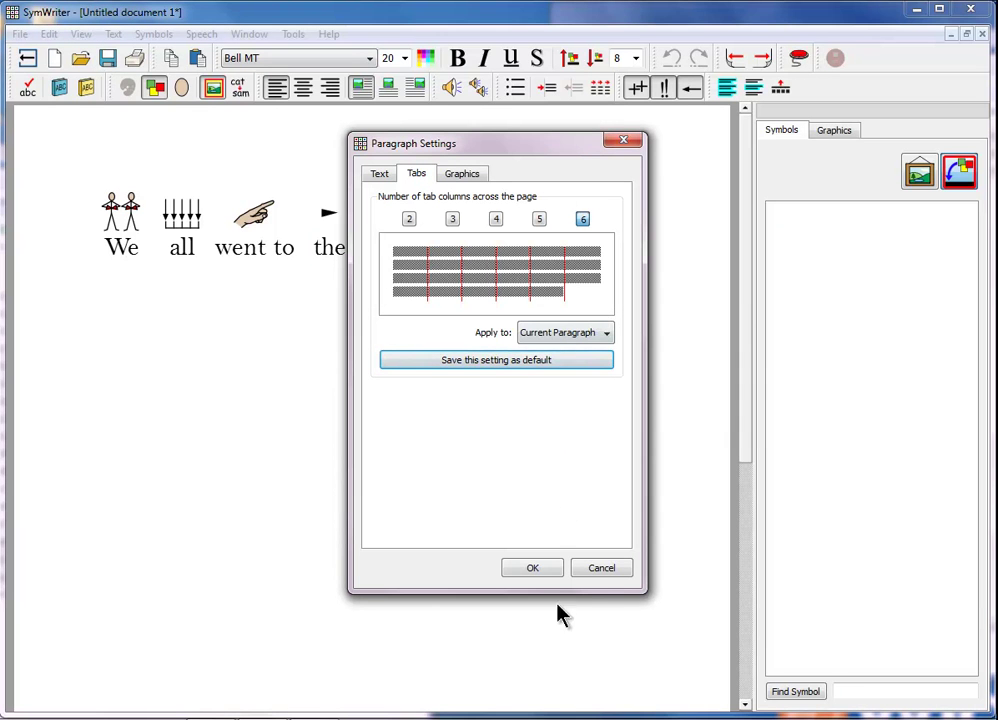
left_click(600, 569)
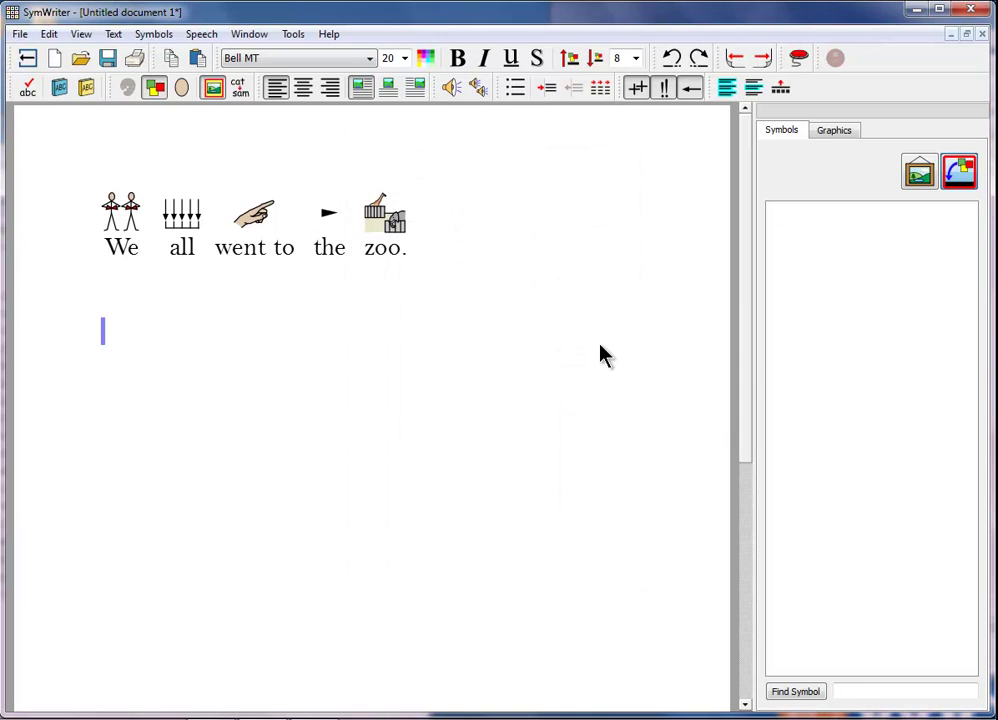
Adjust the number of tabs across the page for the new line and confirm.
left_click(601, 89)
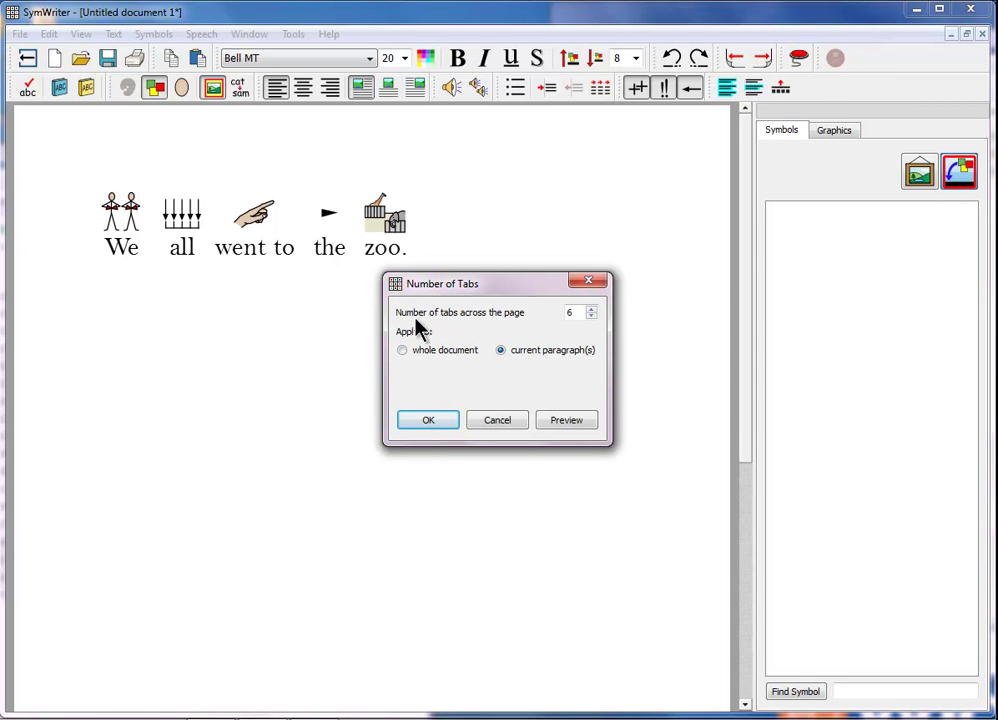
left_click(590, 315)
left_click(428, 422)
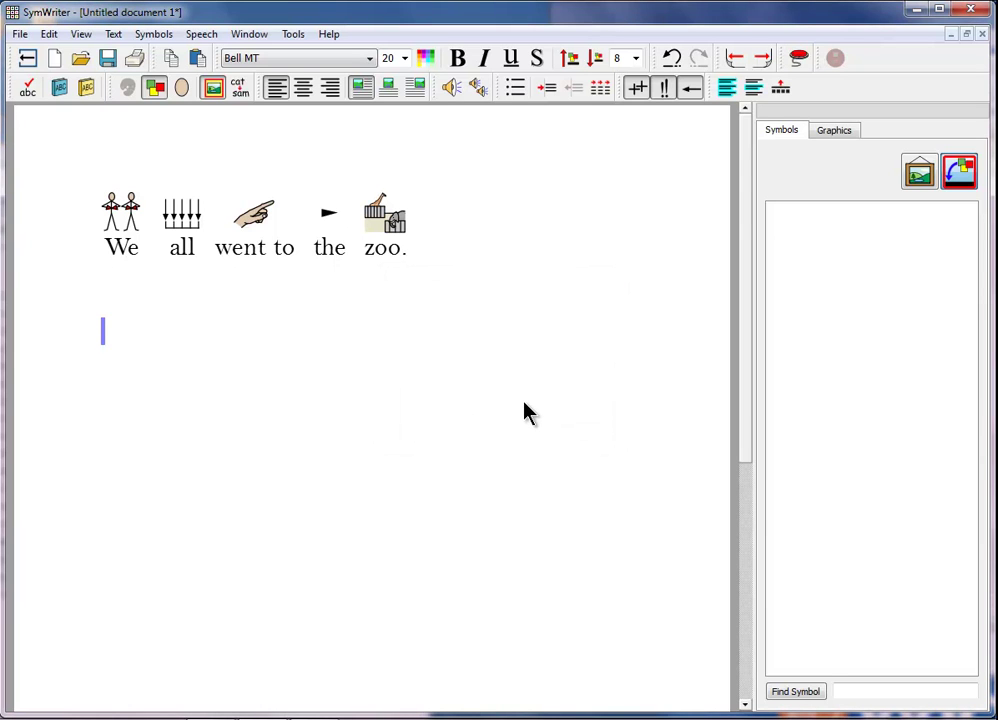
Type cat, dog and lion into three tab columns, each getting its symbol.
type("cat")
key("Tab")
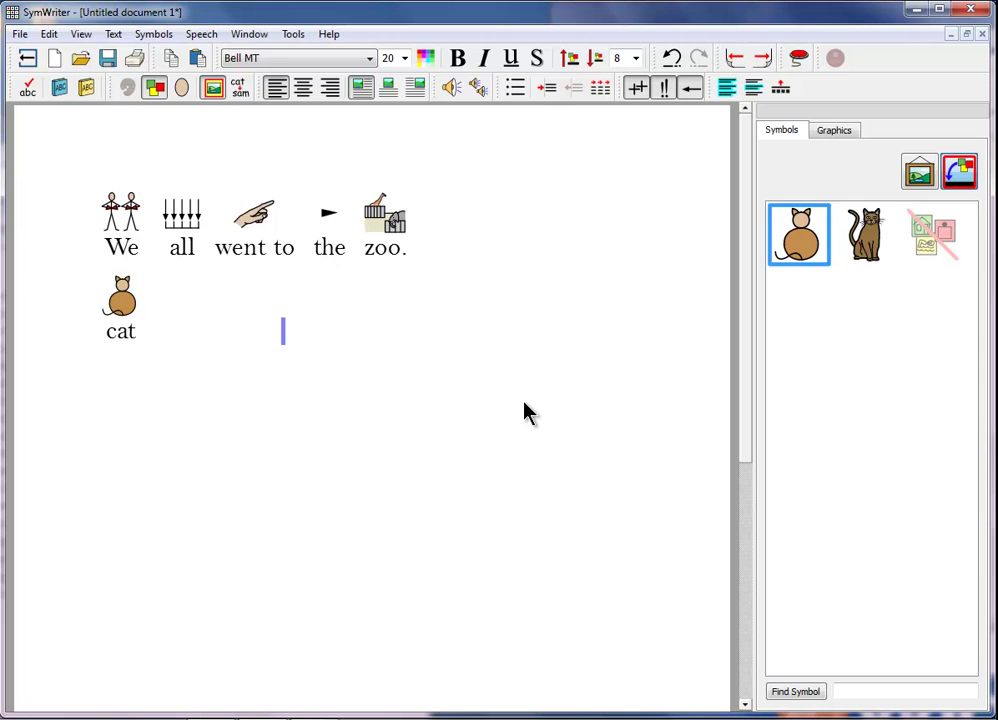
type("dog")
key("Tab")
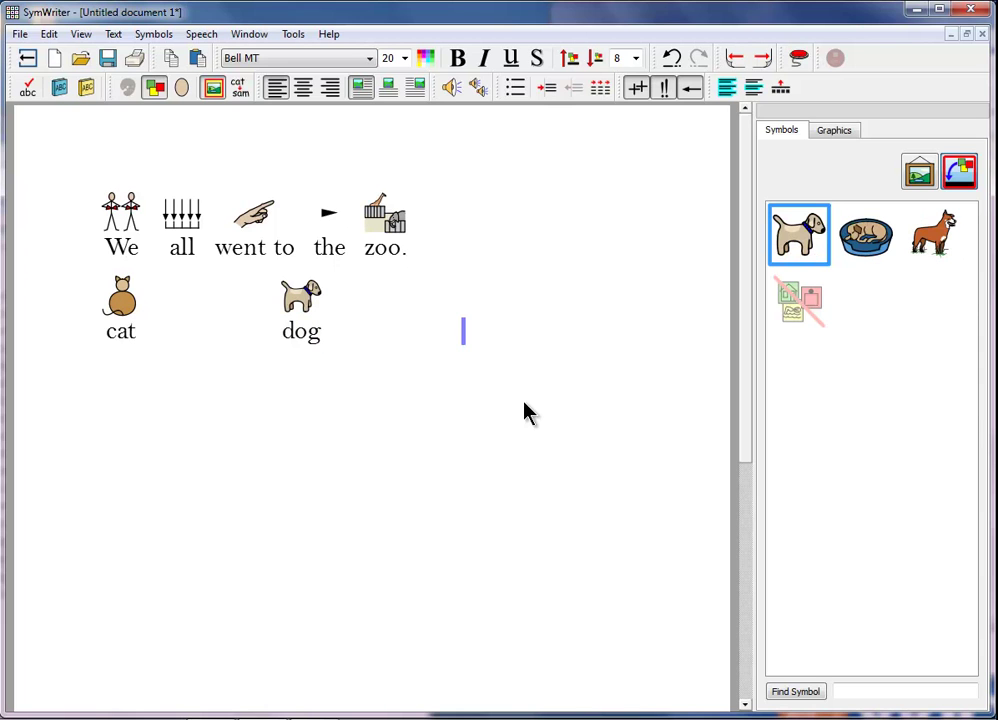
type("lion")
key("Tab")
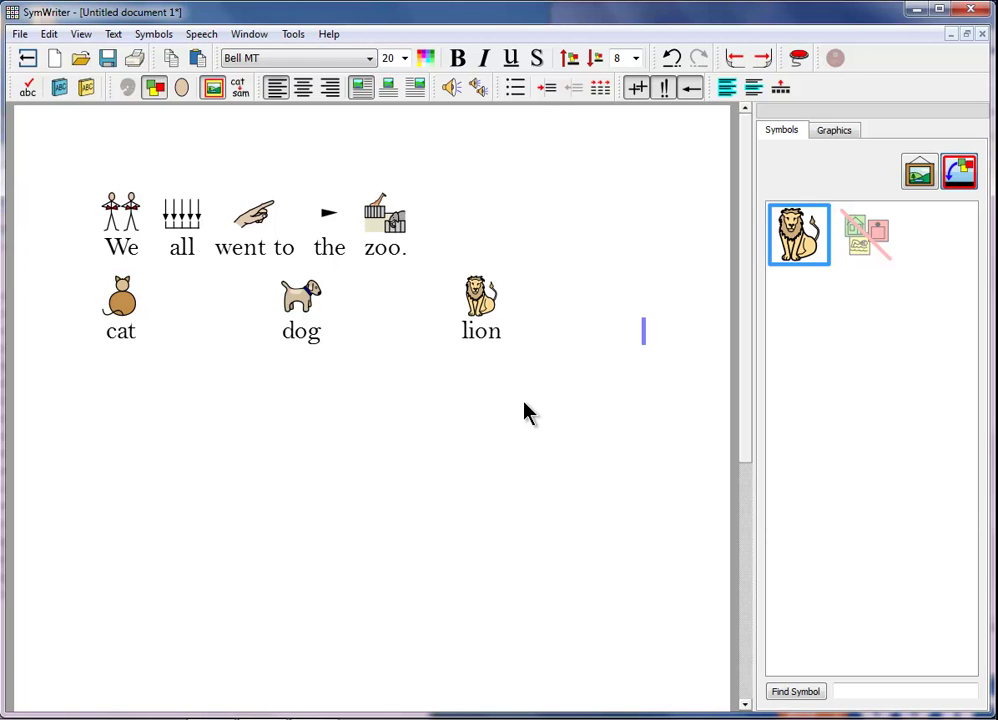
Start a second row with fish, pig and horse in the tab columns.
key("Return")
type("fish")
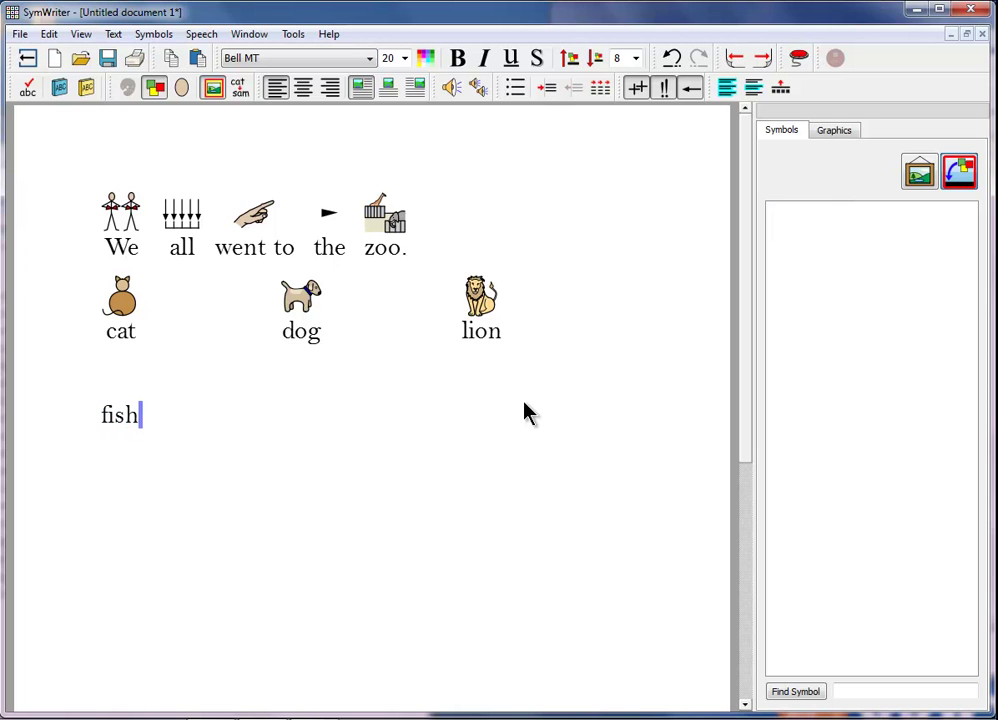
key("Tab")
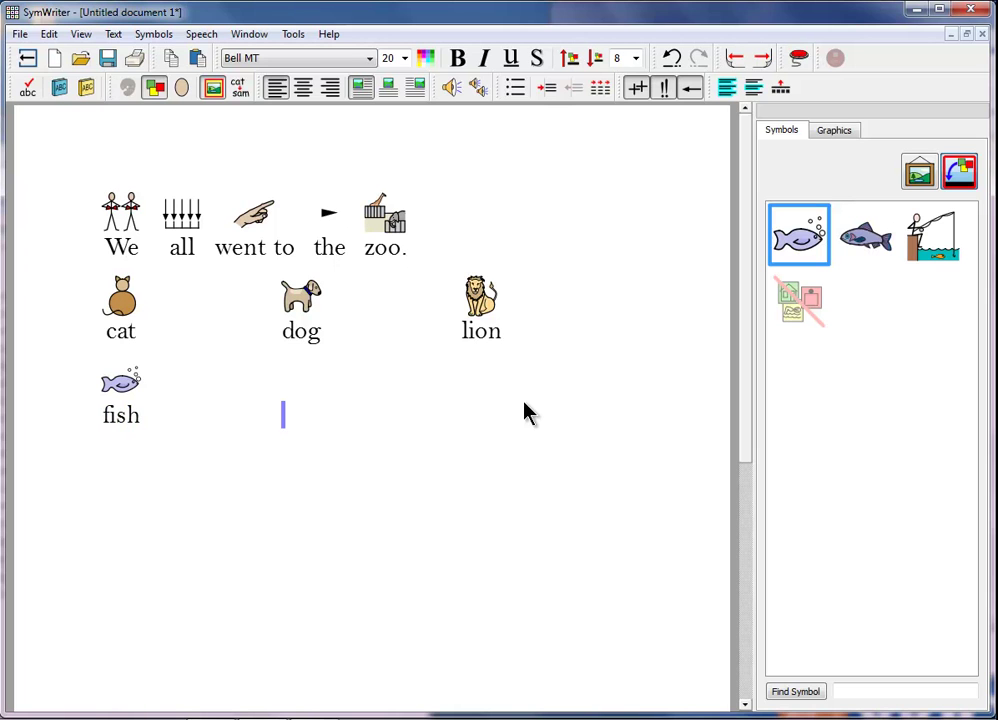
type("pig")
key("Tab")
type("horse")
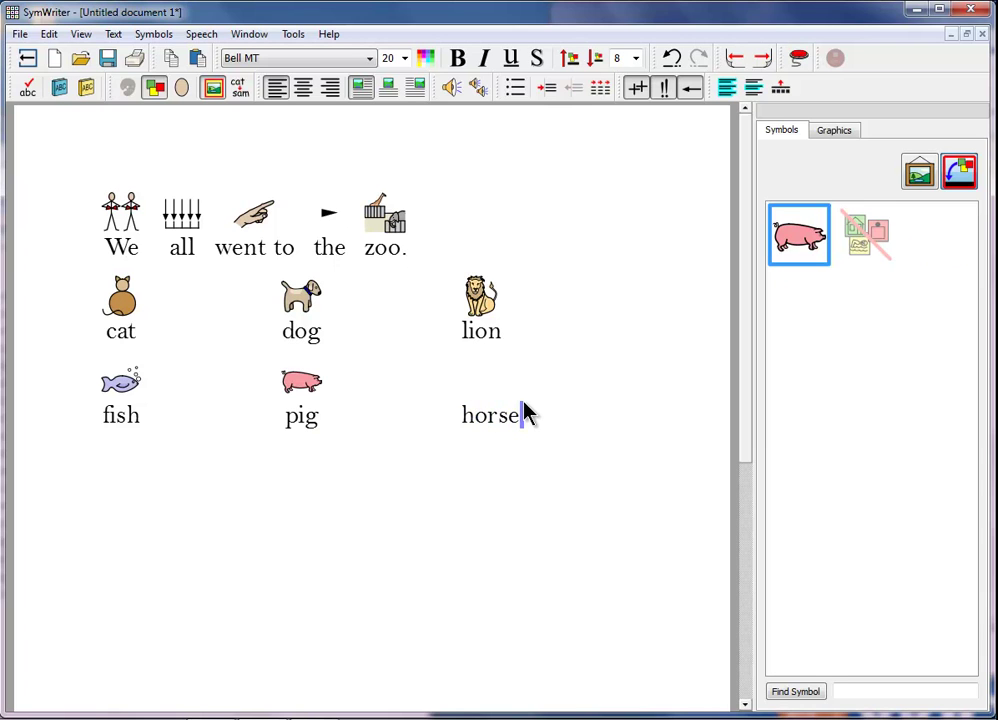